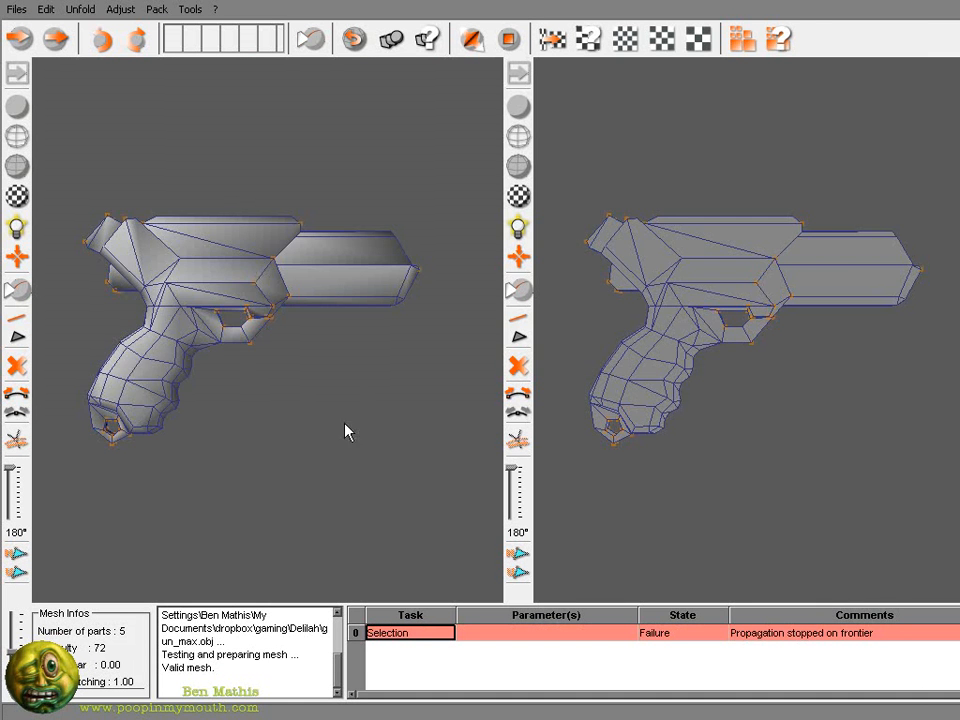
Step: Cut a seam down the back of the grip and unfold the mesh
{"action": "scroll", "coordinate": [300, 380], "scroll_direction": "down", "scroll_amount": 5}
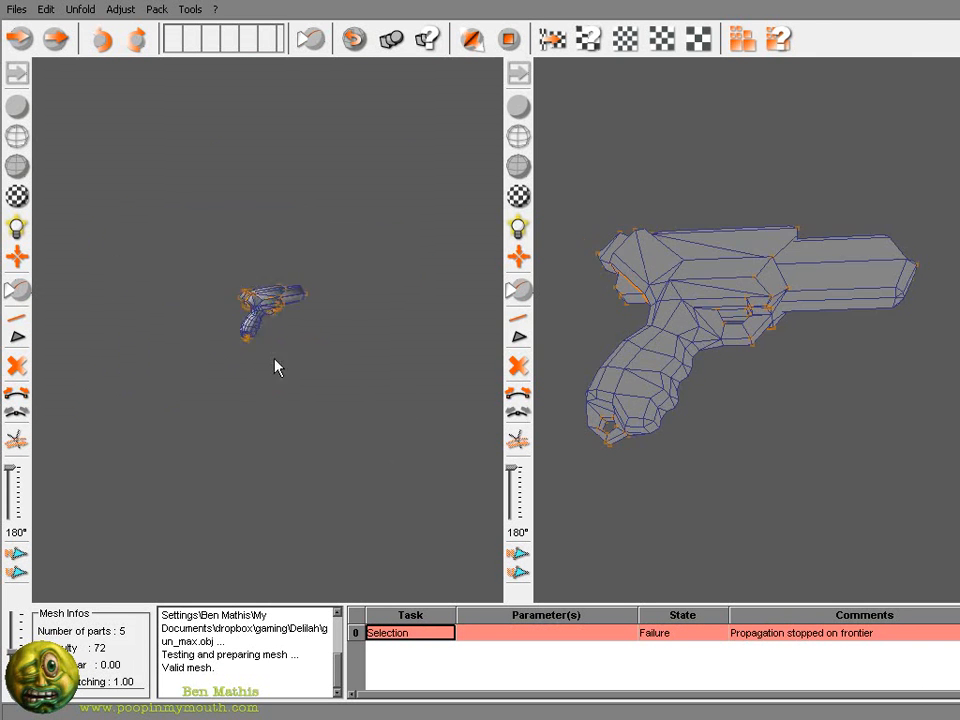
{"action": "scroll", "coordinate": [403, 409], "scroll_direction": "up", "scroll_amount": 5}
{"action": "left_click", "coordinate": [268, 300]}
{"action": "middle_click_drag", "start_coordinate": [399, 310], "coordinate": [364, 214]}
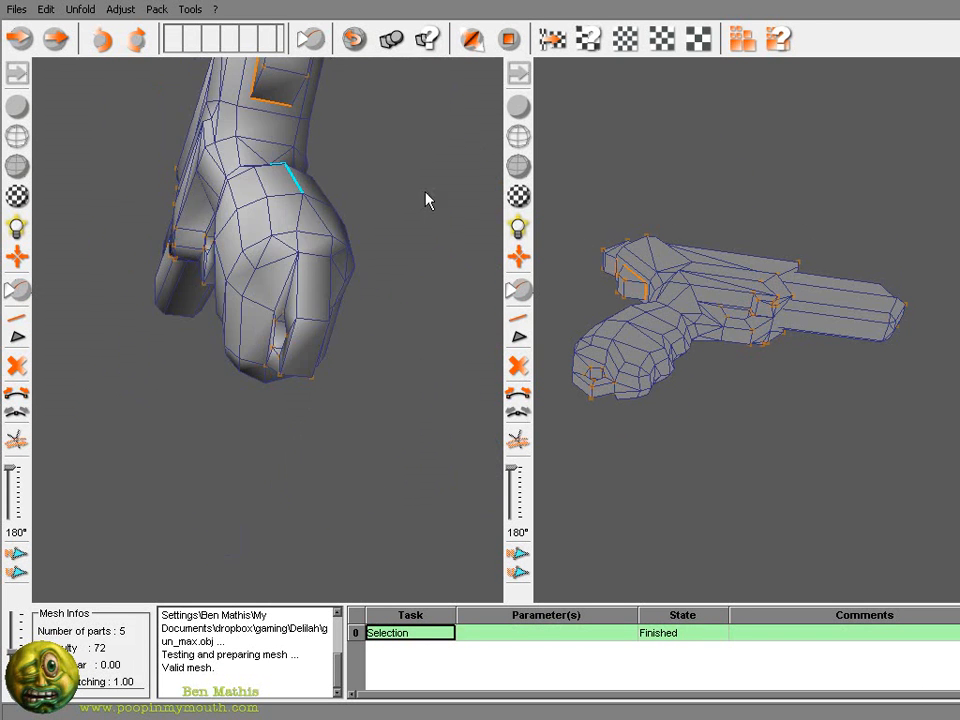
{"action": "middle_click_drag", "start_coordinate": [272, 342], "coordinate": [112, 270]}
{"action": "left_click", "coordinate": [472, 38]}
{"action": "left_click", "coordinate": [508, 38]}
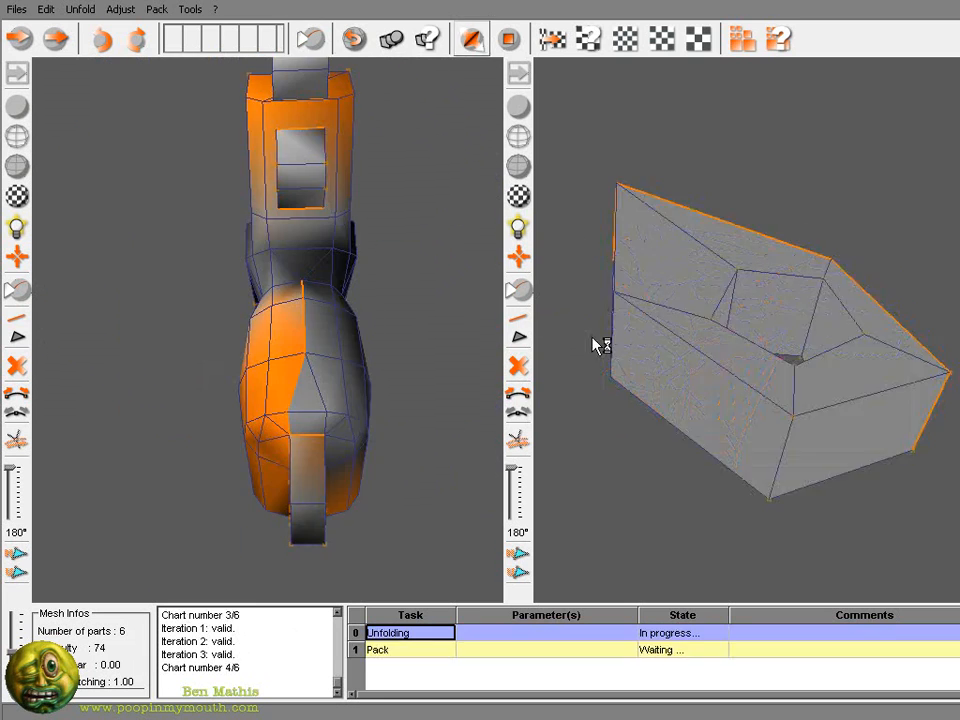
Step: Cut seams around the trigger guard section of the frame and unfold the mesh
{"action": "scroll", "coordinate": [392, 328], "scroll_direction": "up", "scroll_amount": 3}
{"action": "left_click", "coordinate": [306, 279]}
{"action": "middle_click_drag", "start_coordinate": [306, 279], "coordinate": [290, 236]}
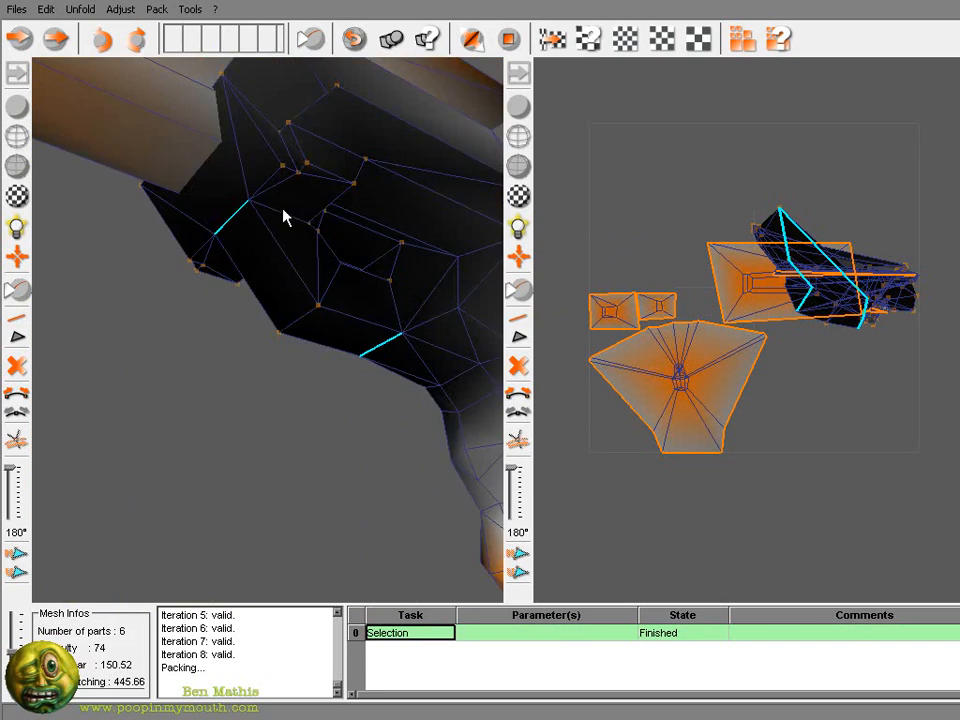
{"action": "middle_click_drag", "start_coordinate": [440, 288], "coordinate": [339, 429]}
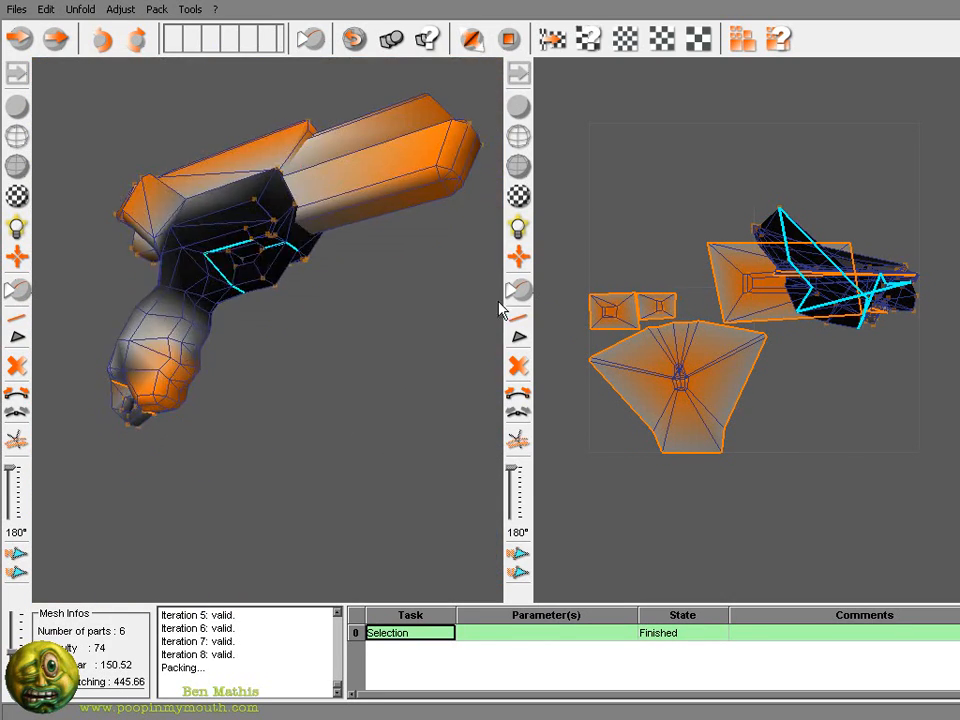
{"action": "key", "text": "c"}
{"action": "key", "text": "u"}
Step: Add seams along the rear corners of the gun's frame and unfold the mesh with them
{"action": "middle_click_drag", "start_coordinate": [418, 268], "coordinate": [283, 229]}
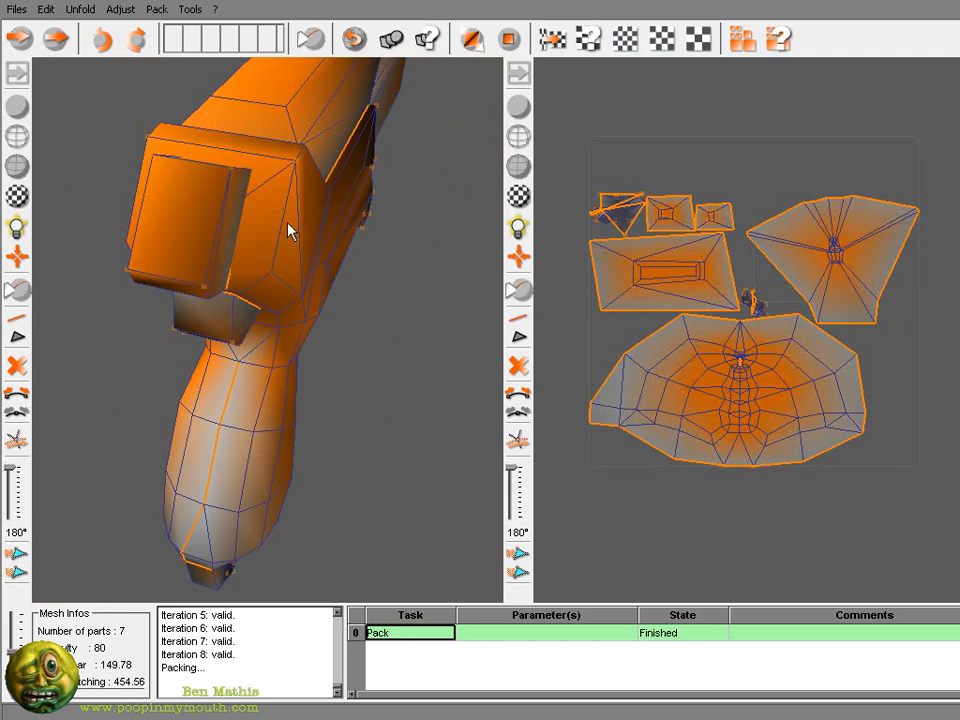
{"action": "middle_click_drag", "start_coordinate": [256, 293], "coordinate": [197, 232]}
{"action": "middle_click_drag", "start_coordinate": [295, 220], "coordinate": [474, 296]}
{"action": "left_click", "coordinate": [212, 225]}
{"action": "middle_click_drag", "start_coordinate": [212, 225], "coordinate": [332, 193]}
{"action": "left_click", "coordinate": [473, 39]}
{"action": "middle_click_drag", "start_coordinate": [300, 300], "coordinate": [418, 326]}
{"action": "left_click", "coordinate": [347, 137]}
{"action": "left_click", "coordinate": [473, 39]}
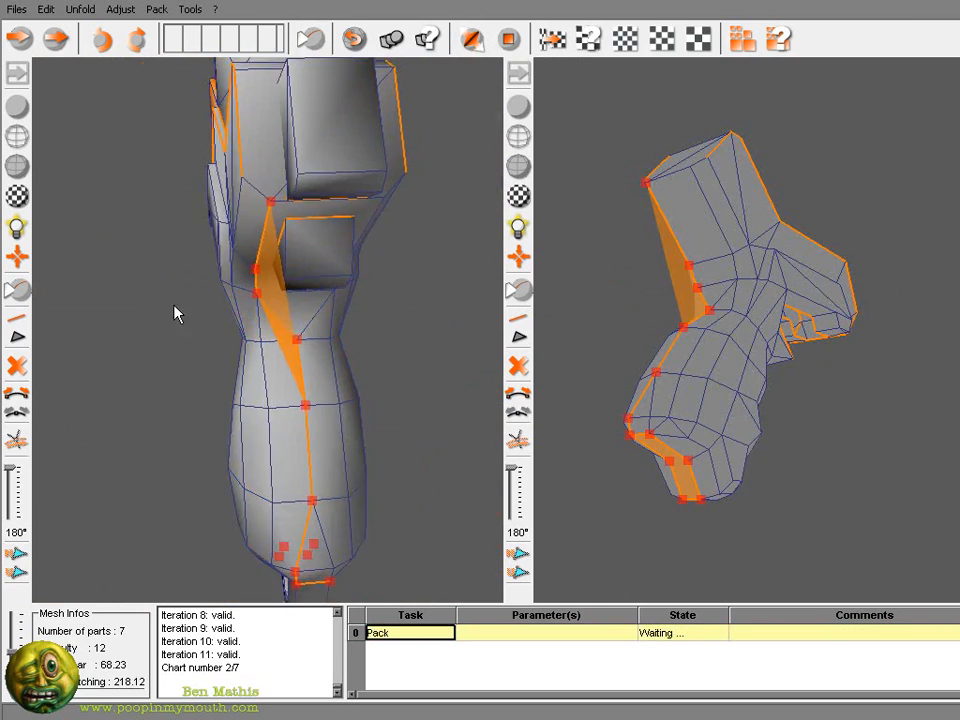
Step: Cut a seam where the pentagonal loop meets the bottom of the grip
{"action": "middle_click_drag", "start_coordinate": [350, 433], "coordinate": [332, 208]}
{"action": "middle_click_drag", "start_coordinate": [400, 260], "coordinate": [188, 370]}
{"action": "left_click", "coordinate": [369, 497]}
{"action": "key", "text": "c"}
Step: Cut out the inner wall of the pentagonal loop under the grip, then unfold and repack the charts
{"action": "left_click", "coordinate": [312, 295]}
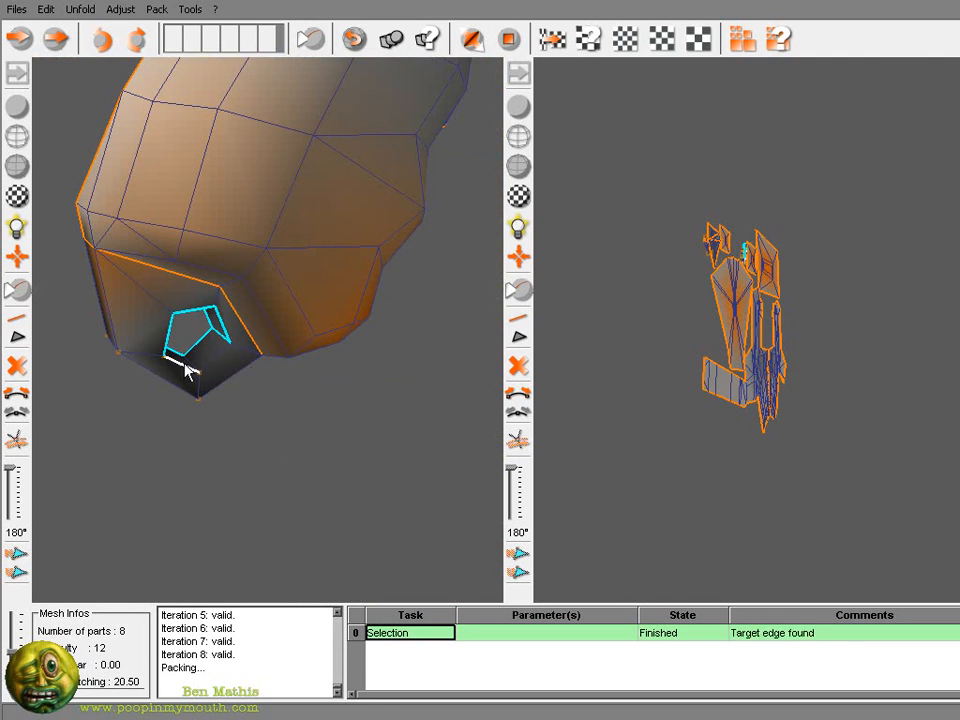
{"action": "left_click", "coordinate": [519, 338]}
{"action": "middle_click_drag", "start_coordinate": [300, 300], "coordinate": [313, 330]}
{"action": "key", "text": "p"}
{"action": "middle_click_drag", "start_coordinate": [245, 375], "coordinate": [380, 330]}
{"action": "left_click", "coordinate": [315, 373]}
{"action": "left_click", "coordinate": [519, 289]}
{"action": "key", "text": "p"}
Step: Examine the packed UV charts and compare their seams with the 3D gun
{"action": "middle_click_drag", "start_coordinate": [857, 445], "coordinate": [567, 515]}
{"action": "middle_click_drag", "start_coordinate": [384, 411], "coordinate": [461, 408]}
{"action": "middle_click_drag", "start_coordinate": [545, 371], "coordinate": [919, 345]}
{"action": "scroll", "coordinate": [919, 345], "scroll_direction": "up", "scroll_amount": 3}
{"action": "middle_click_drag", "start_coordinate": [641, 232], "coordinate": [692, 377]}
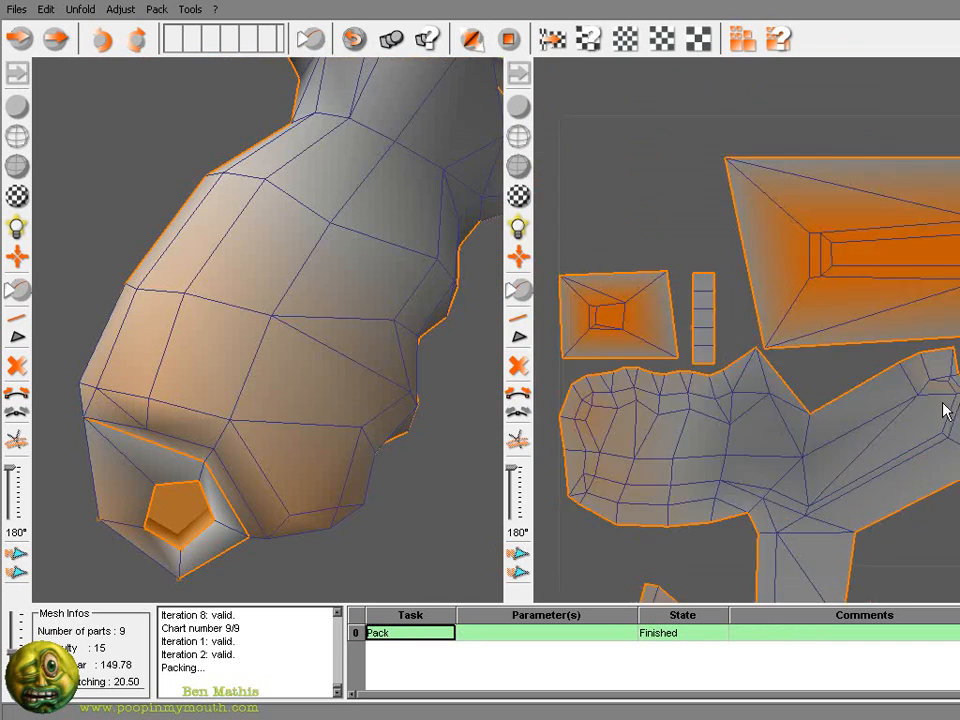
{"action": "scroll", "coordinate": [695, 385], "scroll_direction": "down", "scroll_amount": 5}
{"action": "middle_click_drag", "start_coordinate": [944, 546], "coordinate": [718, 470]}
{"action": "scroll", "coordinate": [287, 250], "scroll_direction": "down", "scroll_amount": 10}
{"action": "scroll", "coordinate": [287, 250], "scroll_direction": "up", "scroll_amount": 6}
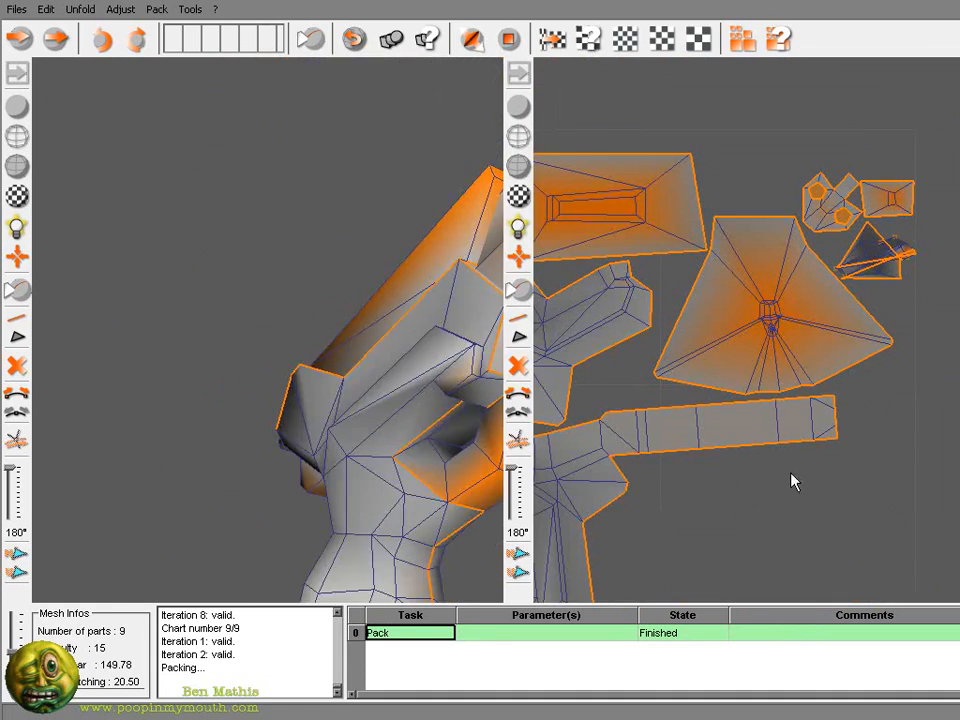
{"action": "scroll", "coordinate": [804, 486], "scroll_direction": "down", "scroll_amount": 1}
{"action": "middle_click_drag", "start_coordinate": [470, 560], "coordinate": [325, 385]}
{"action": "scroll", "coordinate": [409, 413], "scroll_direction": "up", "scroll_amount": 4}
{"action": "middle_click_drag", "start_coordinate": [409, 413], "coordinate": [300, 370]}
{"action": "left_click", "coordinate": [371, 299]}
{"action": "key", "text": "c"}
{"action": "key", "text": "u"}
{"action": "middle_click_drag", "start_coordinate": [390, 250], "coordinate": [330, 298]}
{"action": "left_click", "coordinate": [280, 188]}
{"action": "key", "text": "ctrl+z"}
{"action": "key", "text": "ctrl+z"}
{"action": "key", "text": "ctrl+z"}
Step: Cut seams along the corner edges of the two blocks at the gun's rear and unfold them
{"action": "left_click", "coordinate": [417, 148]}
{"action": "middle_click_drag", "start_coordinate": [417, 148], "coordinate": [360, 315]}
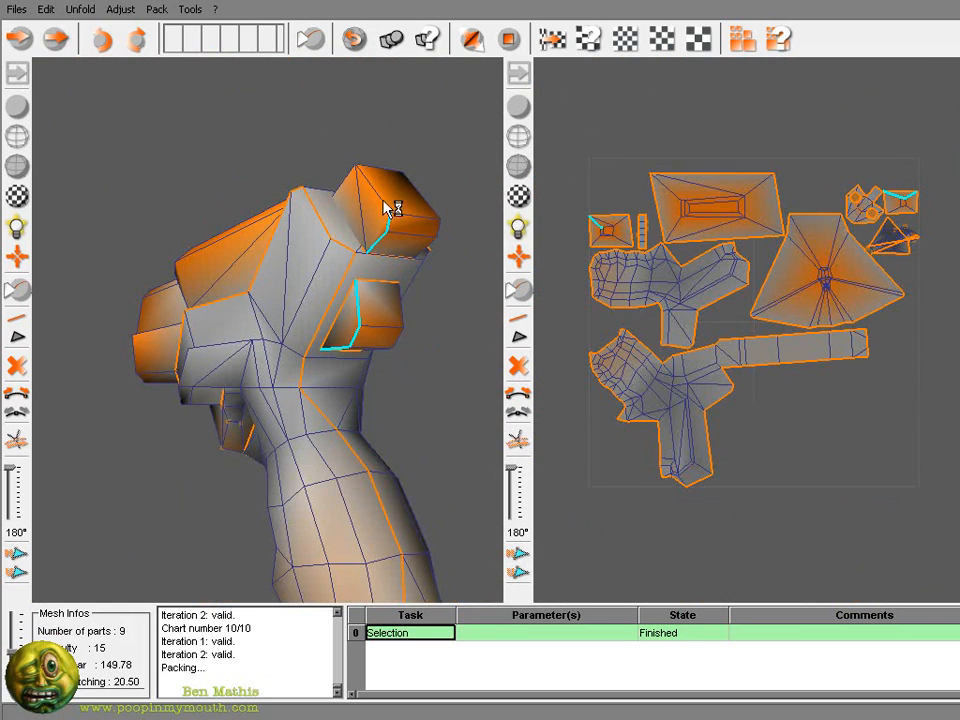
{"action": "left_click", "coordinate": [374, 189]}
{"action": "middle_click_drag", "start_coordinate": [374, 189], "coordinate": [348, 232]}
{"action": "key", "text": "u"}
{"action": "key", "text": "c"}
{"action": "key", "text": "u"}
Step: Cut the opposite corner edges of the two rear blocks and unfold the mesh so they lie flat
{"action": "scroll", "coordinate": [794, 309], "scroll_direction": "up", "scroll_amount": 4}
{"action": "middle_click_drag", "start_coordinate": [869, 265], "coordinate": [725, 290]}
{"action": "middle_click_drag", "start_coordinate": [410, 320], "coordinate": [195, 195]}
{"action": "left_click", "coordinate": [161, 98]}
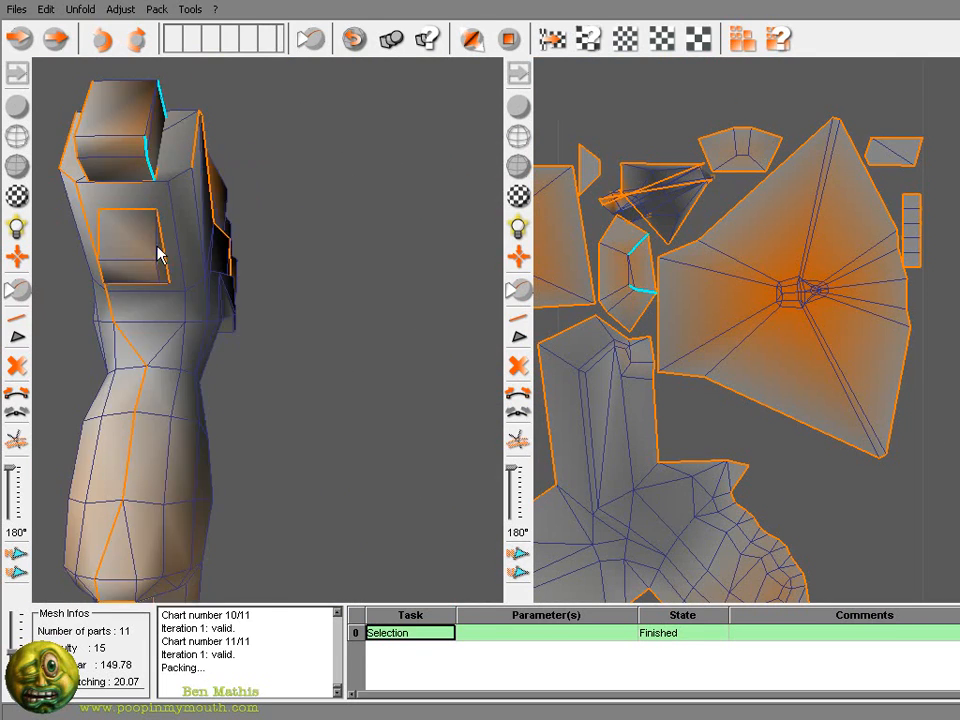
{"action": "middle_click_drag", "start_coordinate": [263, 290], "coordinate": [165, 270]}
{"action": "left_click", "coordinate": [92, 218]}
{"action": "key", "text": "c"}
{"action": "middle_click_drag", "start_coordinate": [240, 330], "coordinate": [395, 395]}
{"action": "left_click", "coordinate": [474, 40]}
Step: Cut the upright corner edges at the ends of the upper slide and unfold the slide's chart
{"action": "middle_click_drag", "start_coordinate": [400, 320], "coordinate": [172, 290]}
{"action": "left_click", "coordinate": [341, 208]}
{"action": "middle_click_drag", "start_coordinate": [200, 250], "coordinate": [349, 242]}
{"action": "left_click", "coordinate": [343, 203]}
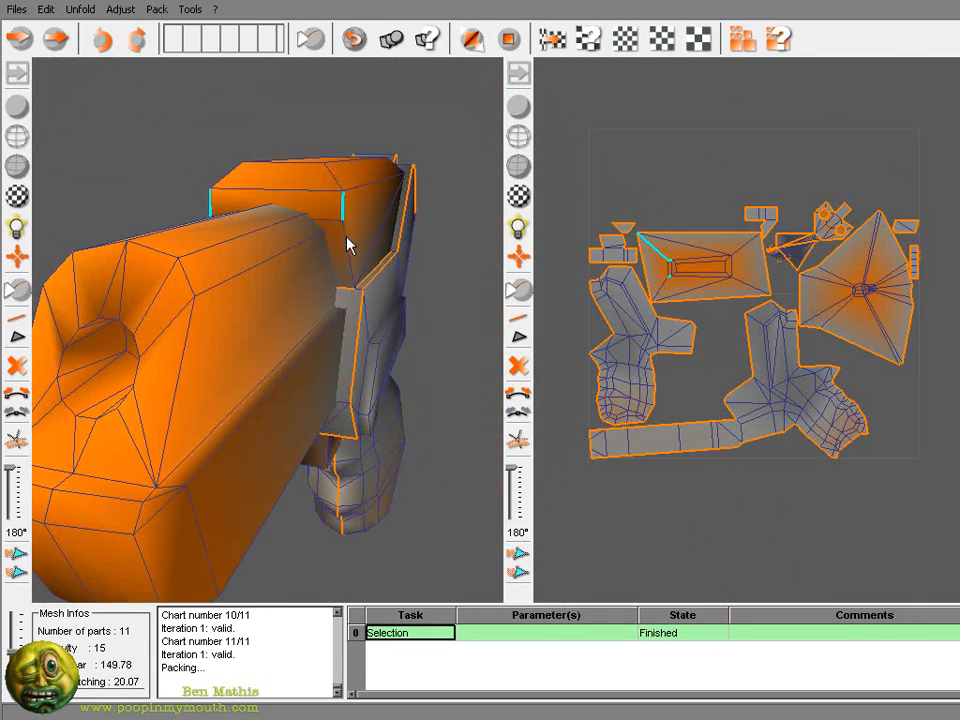
{"action": "key", "text": "c"}
{"action": "left_click", "coordinate": [474, 40]}
{"action": "scroll", "coordinate": [797, 240], "scroll_direction": "up", "scroll_amount": 4}
{"action": "middle_click_drag", "start_coordinate": [400, 200], "coordinate": [430, 290]}
{"action": "key", "text": "c"}
{"action": "middle_click_drag", "start_coordinate": [586, 200], "coordinate": [782, 261]}
{"action": "left_click", "coordinate": [474, 40]}
{"action": "middle_click_drag", "start_coordinate": [300, 200], "coordinate": [460, 400]}
Step: Cut seams around the inner opening of the trigger guard and unfold the mesh
{"action": "middle_click_drag", "start_coordinate": [700, 320], "coordinate": [656, 330]}
{"action": "middle_click_drag", "start_coordinate": [390, 380], "coordinate": [330, 390]}
{"action": "left_click", "coordinate": [288, 207]}
{"action": "left_click", "coordinate": [326, 236]}
{"action": "middle_click_drag", "start_coordinate": [326, 236], "coordinate": [288, 296]}
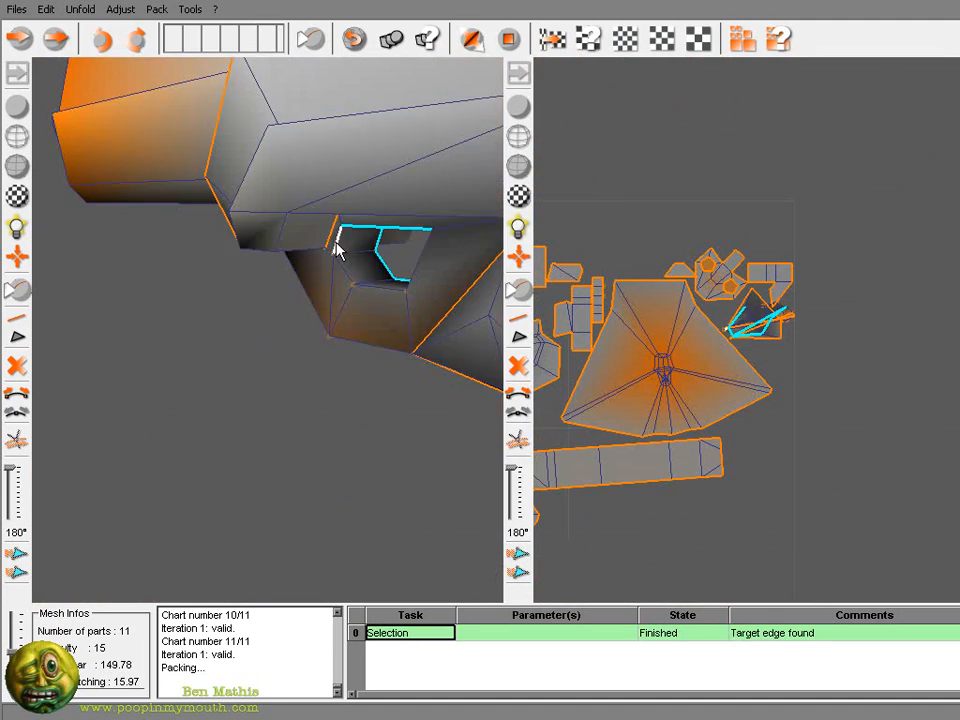
{"action": "middle_click_drag", "start_coordinate": [342, 241], "coordinate": [408, 293]}
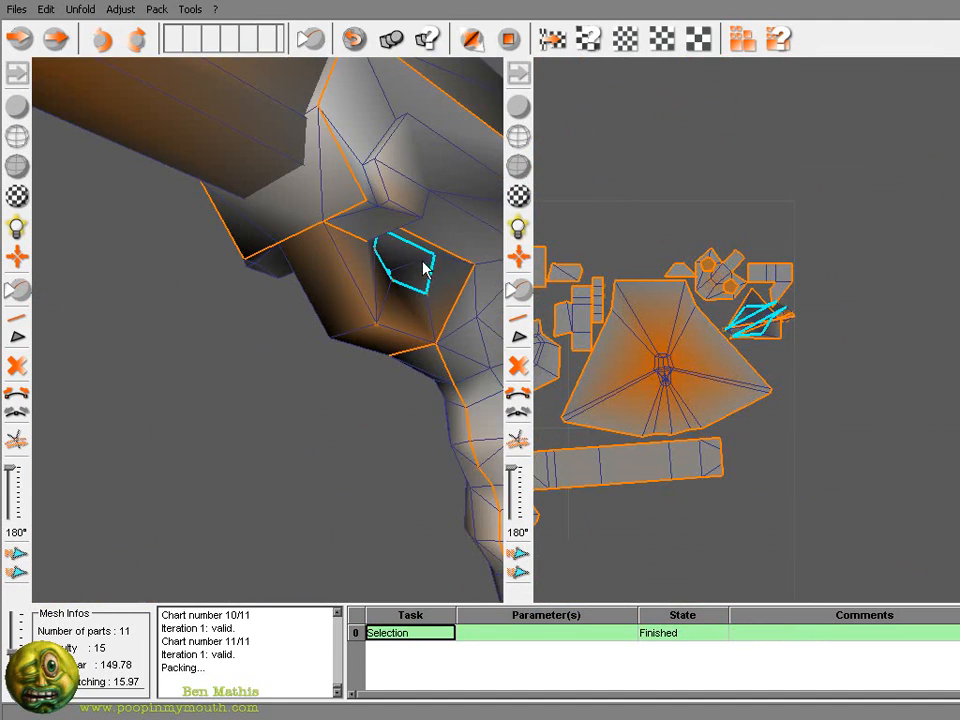
{"action": "key", "text": "c"}
{"action": "left_click", "coordinate": [472, 40]}
Step: Split the barrel into upper and lower charts along its side and front edges and unfold them
{"action": "middle_click_drag", "start_coordinate": [330, 330], "coordinate": [370, 260]}
{"action": "middle_click_drag", "start_coordinate": [876, 304], "coordinate": [740, 400]}
{"action": "middle_click_drag", "start_coordinate": [300, 300], "coordinate": [333, 316]}
{"action": "middle_click_drag", "start_coordinate": [228, 277], "coordinate": [338, 408]}
{"action": "left_click", "coordinate": [386, 397]}
{"action": "left_click", "coordinate": [431, 394]}
{"action": "key", "text": "c"}
{"action": "key", "text": "u"}
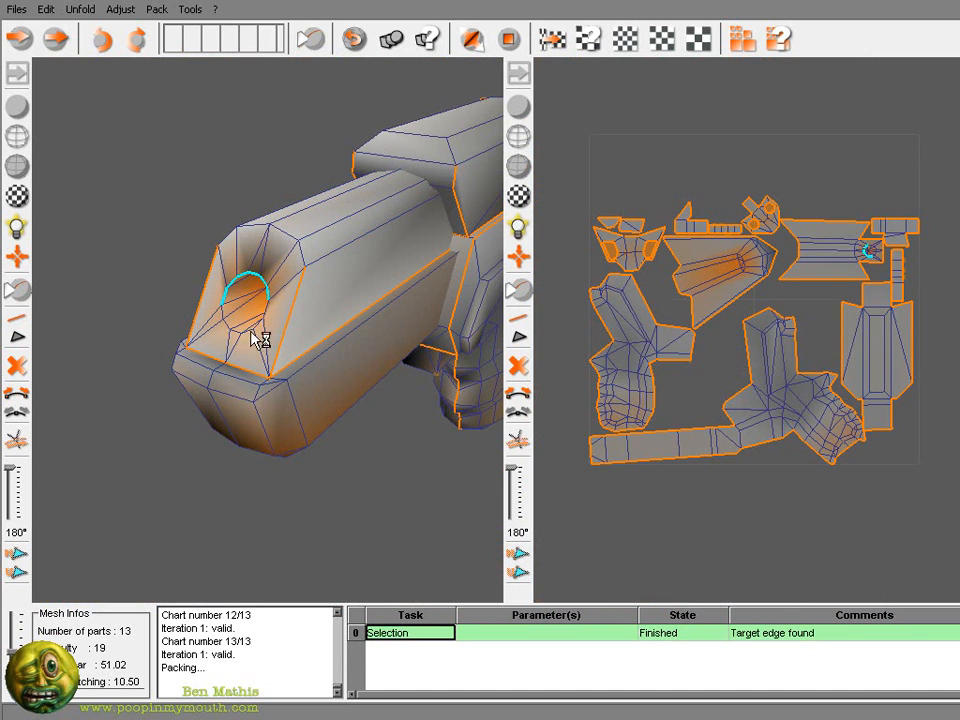
Step: Cut around the muzzle's rim and unfold the bore as its own chart
{"action": "key", "text": "c"}
{"action": "middle_click_drag", "start_coordinate": [270, 358], "coordinate": [352, 325]}
{"action": "left_click", "coordinate": [470, 34]}
Step: Separate the small end cap from the centre of the bore's chart
{"action": "middle_click_drag", "start_coordinate": [606, 215], "coordinate": [783, 341]}
{"action": "scroll", "coordinate": [783, 341], "scroll_direction": "up", "scroll_amount": 5}
{"action": "middle_click_drag", "start_coordinate": [896, 375], "coordinate": [721, 316]}
{"action": "scroll", "coordinate": [721, 316], "scroll_direction": "up", "scroll_amount": 4}
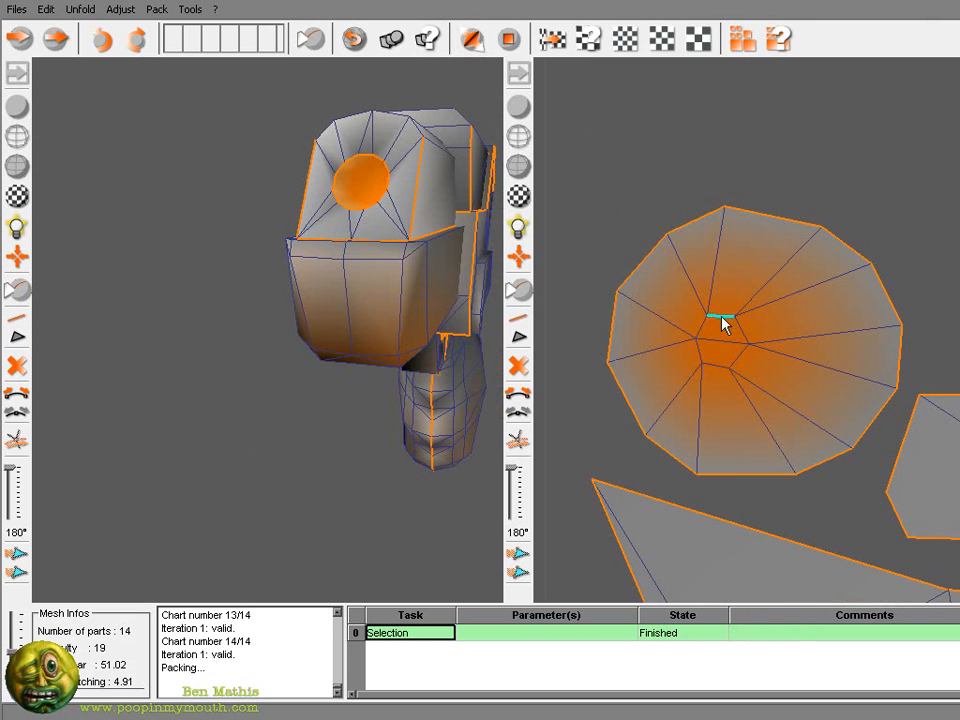
{"action": "key", "text": "c"}
Step: Cut the bore's wall open lengthwise along a radial edge and unfold it
{"action": "middle_click_drag", "start_coordinate": [330, 290], "coordinate": [270, 260]}
{"action": "left_click", "coordinate": [811, 335]}
{"action": "middle_click_drag", "start_coordinate": [310, 200], "coordinate": [414, 112]}
{"action": "left_click", "coordinate": [701, 260]}
{"action": "middle_click_drag", "start_coordinate": [385, 150], "coordinate": [285, 300]}
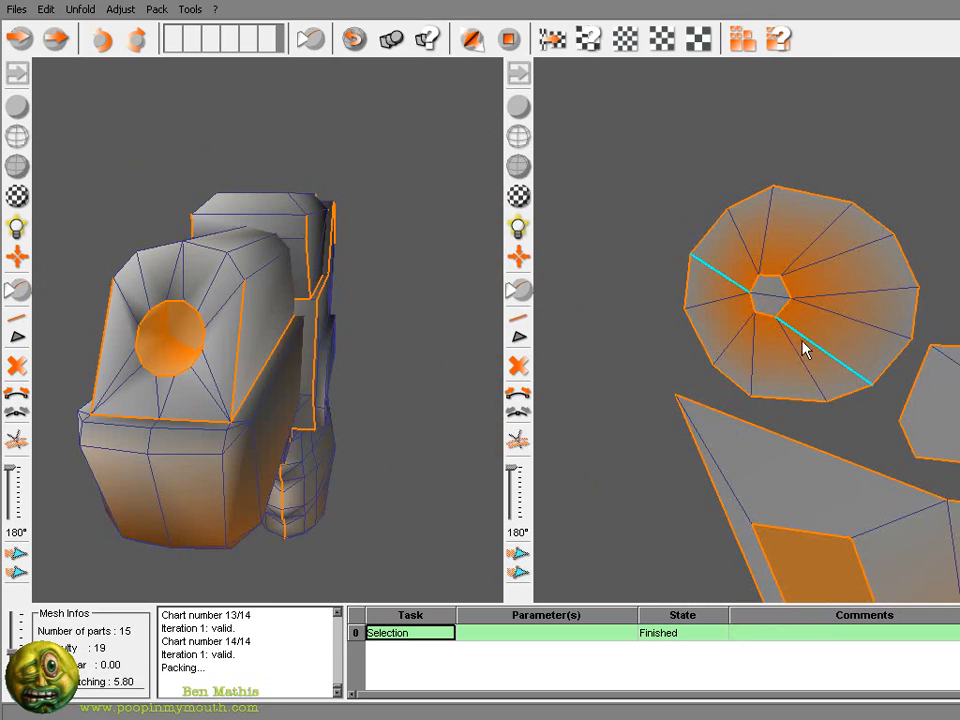
{"action": "left_click", "coordinate": [791, 337]}
{"action": "key", "text": "c"}
{"action": "left_click", "coordinate": [475, 38]}
Step: Cut the front corner edges of the lower barrel chart and unfold it
{"action": "middle_click_drag", "start_coordinate": [320, 250], "coordinate": [428, 140]}
{"action": "scroll", "coordinate": [750, 272], "scroll_direction": "up", "scroll_amount": 5}
{"action": "middle_click_drag", "start_coordinate": [743, 229], "coordinate": [743, 399]}
{"action": "left_click", "coordinate": [735, 349]}
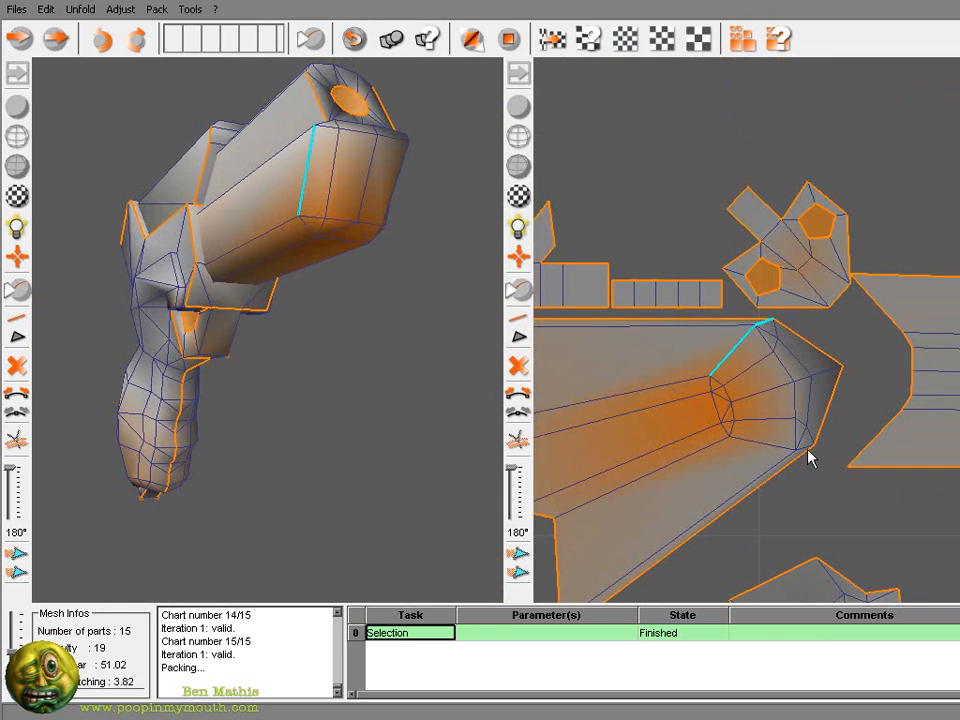
{"action": "left_click", "coordinate": [475, 38]}
Step: Optimize the unfolded UV charts several times
{"action": "scroll", "coordinate": [720, 349], "scroll_direction": "up", "scroll_amount": 1}
{"action": "middle_click_drag", "start_coordinate": [290, 230], "coordinate": [310, 260]}
{"action": "left_click", "coordinate": [555, 43]}
{"action": "left_click", "coordinate": [555, 37]}
{"action": "left_click", "coordinate": [555, 37]}
{"action": "left_click", "coordinate": [555, 37]}
{"action": "left_click", "coordinate": [556, 40]}
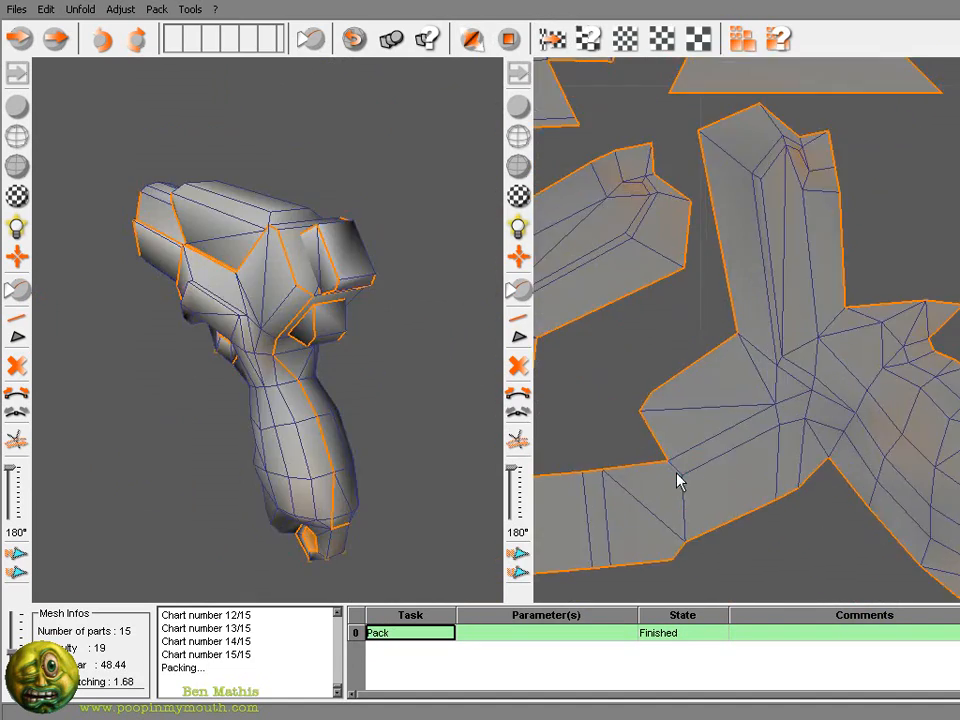
Step: Unfold the long strip as a chart separate from the frame and save the unwrapped mesh
{"action": "left_click", "coordinate": [473, 38]}
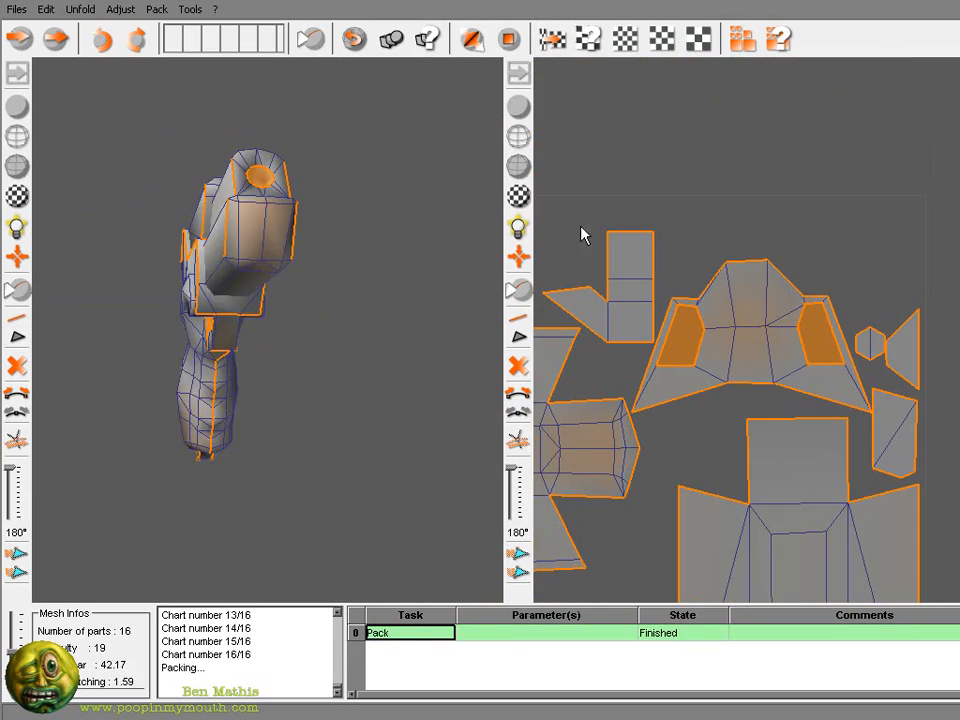
{"action": "left_click", "coordinate": [16, 9]}
{"action": "left_click", "coordinate": [45, 133]}
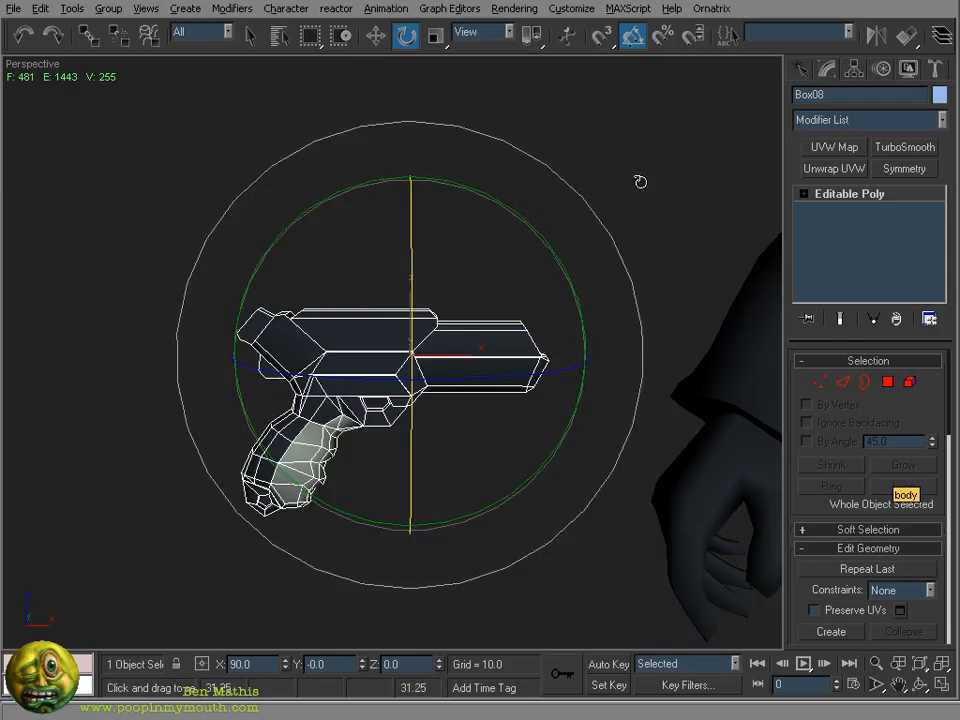
Step: Switch to 3ds Max and align the frame shell's edge vertices horizontally in the UV editor
{"action": "middle_click_drag", "start_coordinate": [641, 180], "coordinate": [709, 347], "text": "alt"}
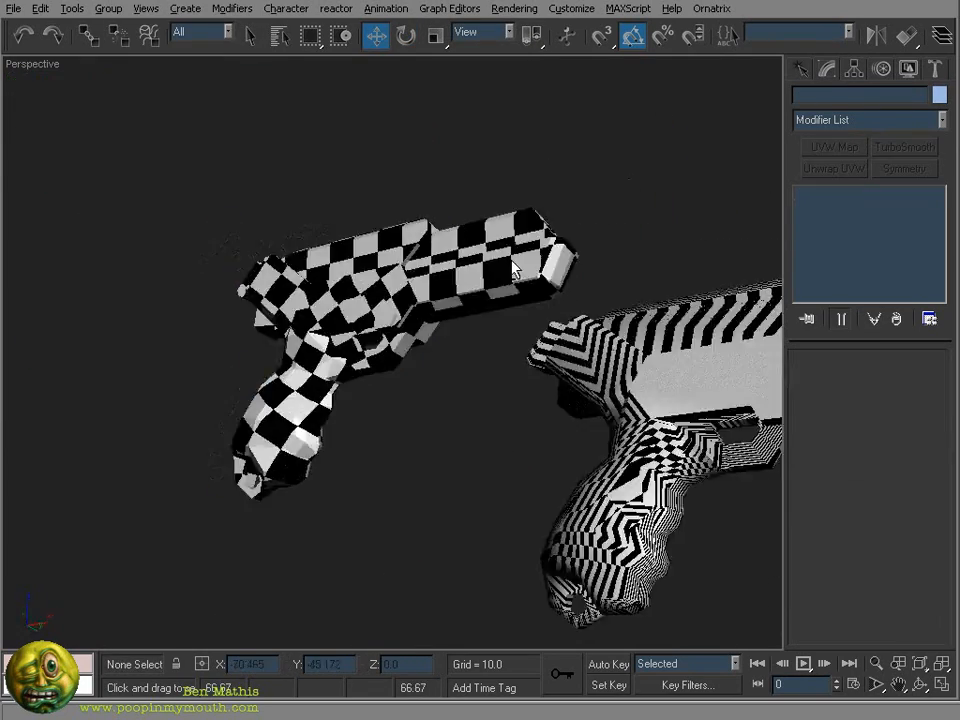
{"action": "left_click_drag", "start_coordinate": [646, 460], "coordinate": [590, 385]}
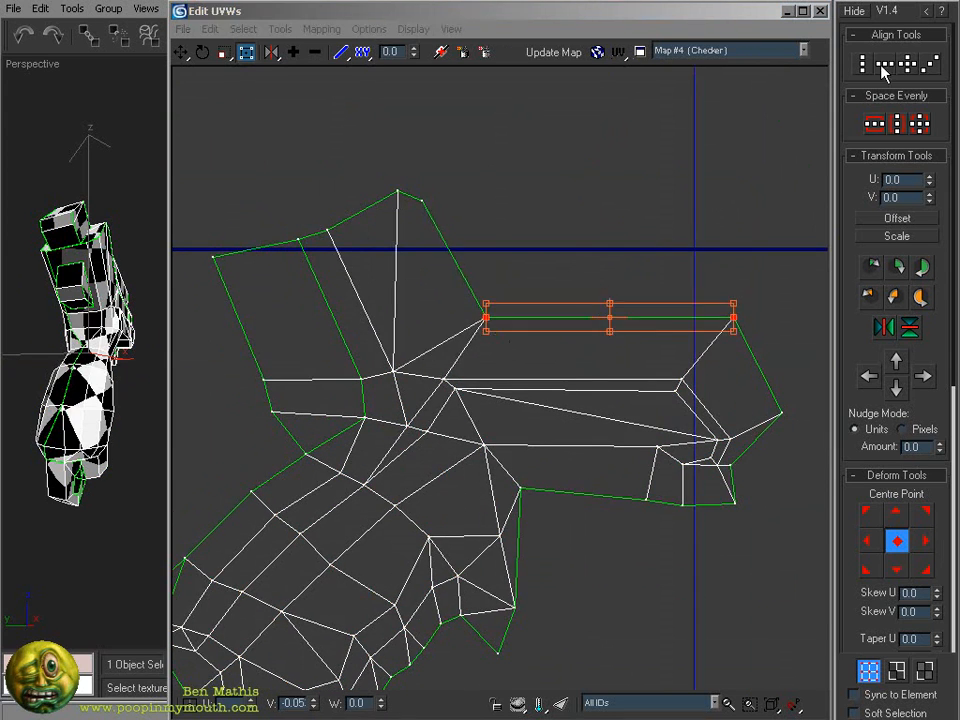
{"action": "left_click", "coordinate": [887, 62]}
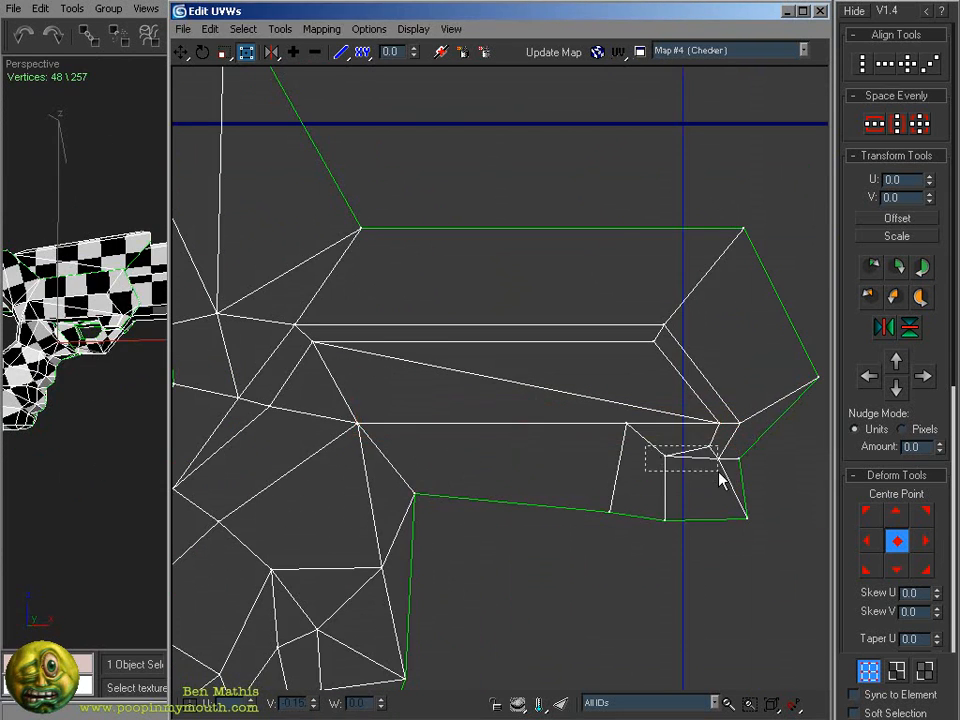
{"action": "left_click_drag", "start_coordinate": [718, 472], "coordinate": [720, 473]}
{"action": "left_click", "coordinate": [886, 64]}
Step: Straighten the strip detached below the frame shell by aligning the vertices of its cross edges
{"action": "middle_click_drag", "start_coordinate": [692, 430], "coordinate": [691, 500], "text": "ctrl+alt"}
{"action": "middle_click_drag", "start_coordinate": [107, 384], "coordinate": [112, 408], "text": "alt"}
{"action": "left_click_drag", "start_coordinate": [607, 396], "coordinate": [530, 430]}
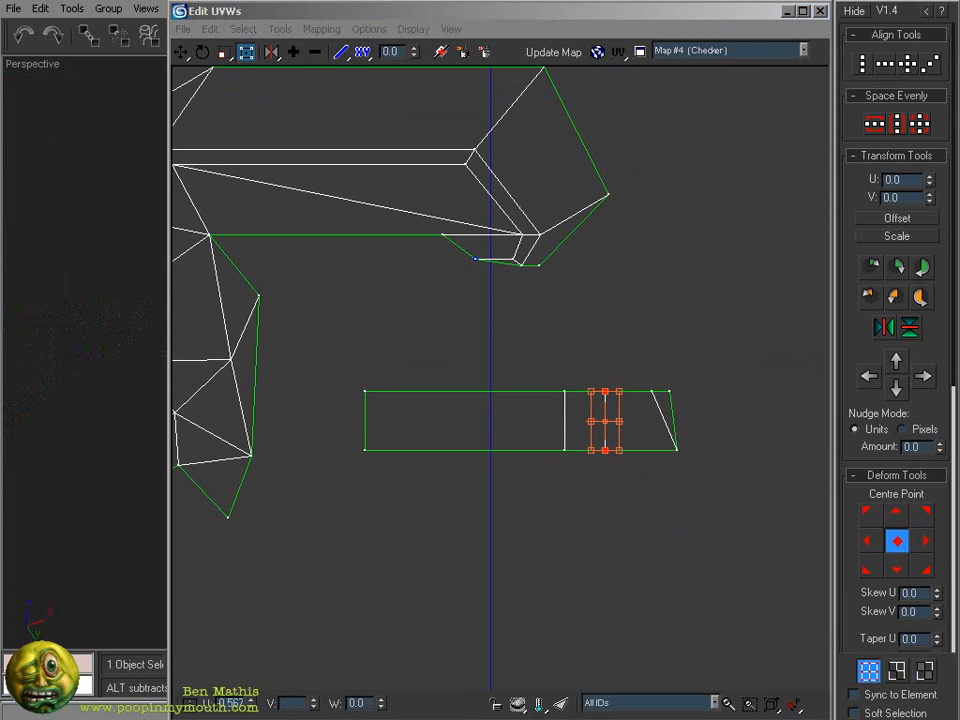
Step: Detach the rear section of the frame shell, rotate it upright and square it up by aligning its vertices
{"action": "middle_click_drag", "start_coordinate": [105, 280], "coordinate": [115, 293], "text": "alt"}
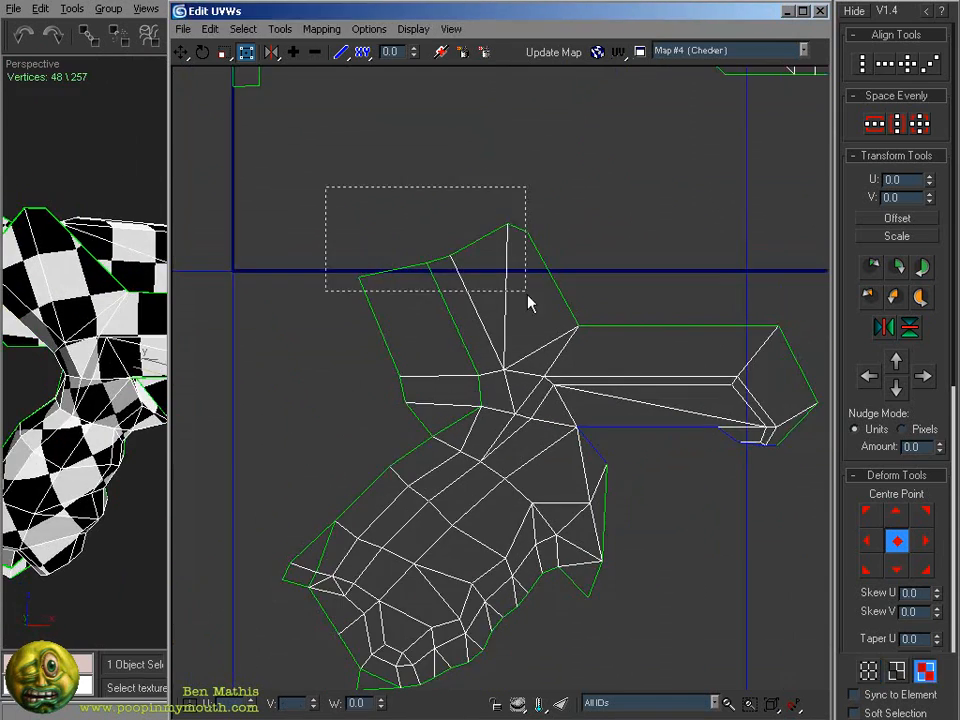
{"action": "left_click_drag", "start_coordinate": [570, 235], "coordinate": [578, 259]}
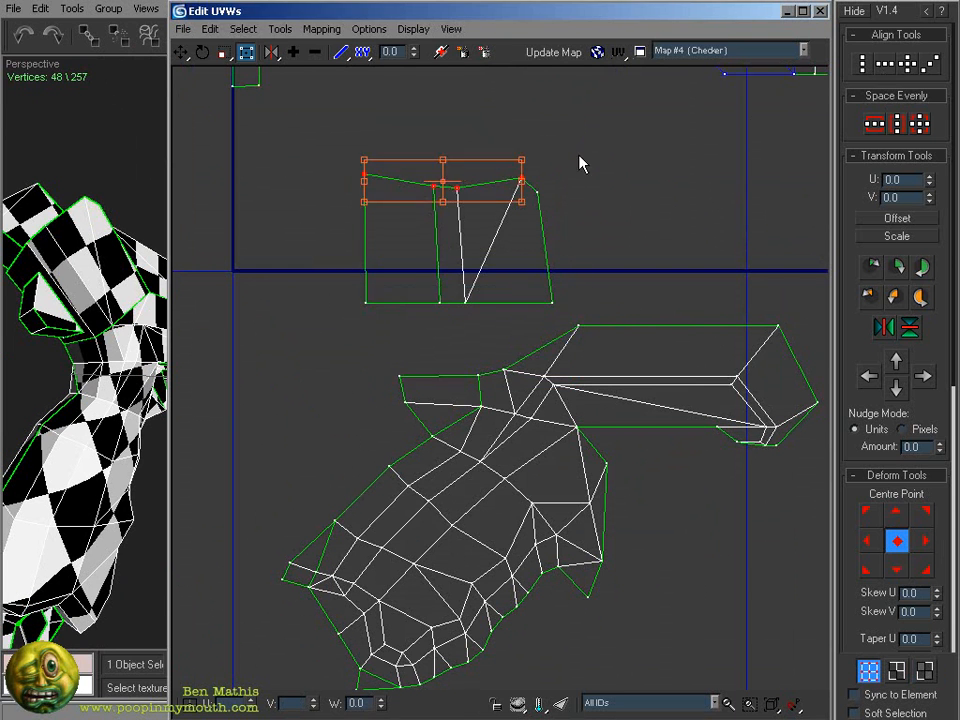
{"action": "left_click_drag", "start_coordinate": [560, 180], "coordinate": [549, 281]}
{"action": "left_click_drag", "start_coordinate": [560, 212], "coordinate": [500, 160]}
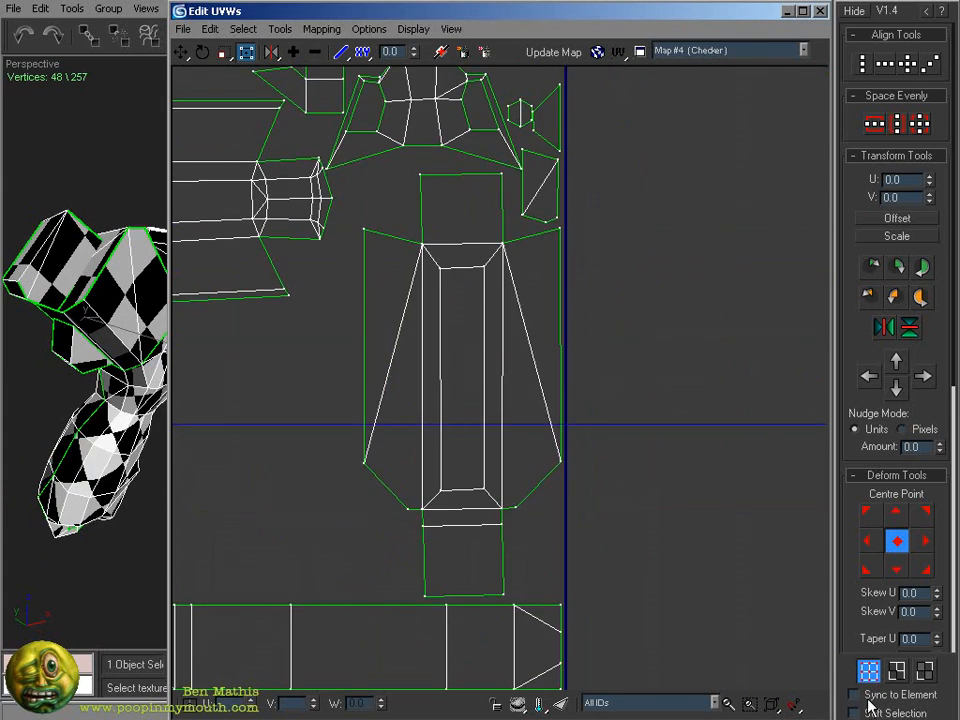
Step: Fold the mirrored halves of the slide and barrel shells onto each other and straighten their edges
{"action": "left_click", "coordinate": [853, 694]}
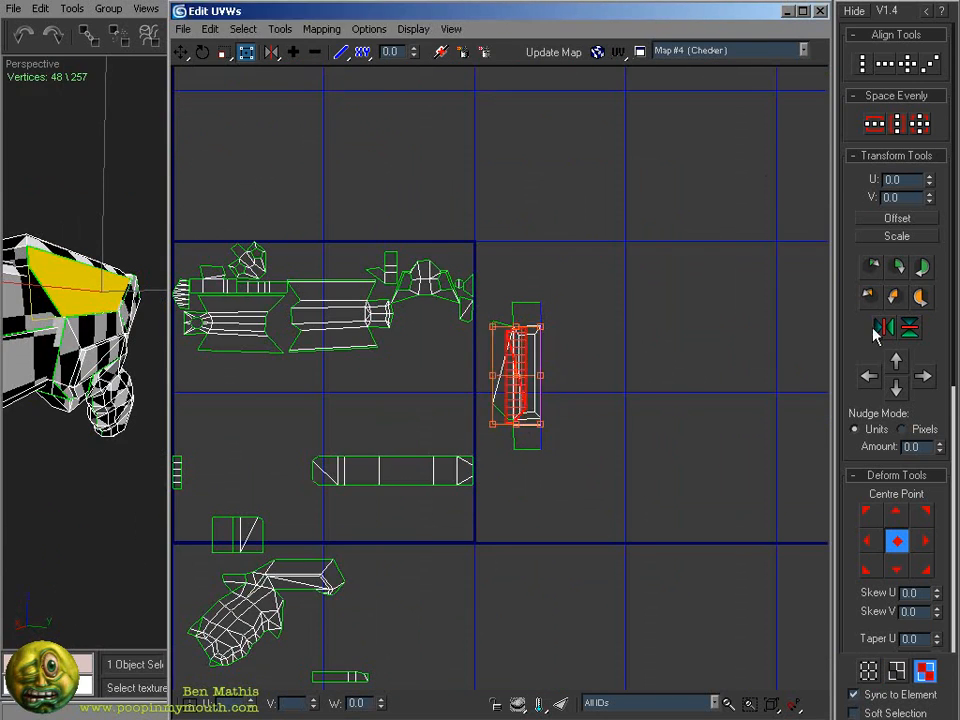
{"action": "scroll", "coordinate": [518, 370], "scroll_direction": "up", "scroll_amount": 5}
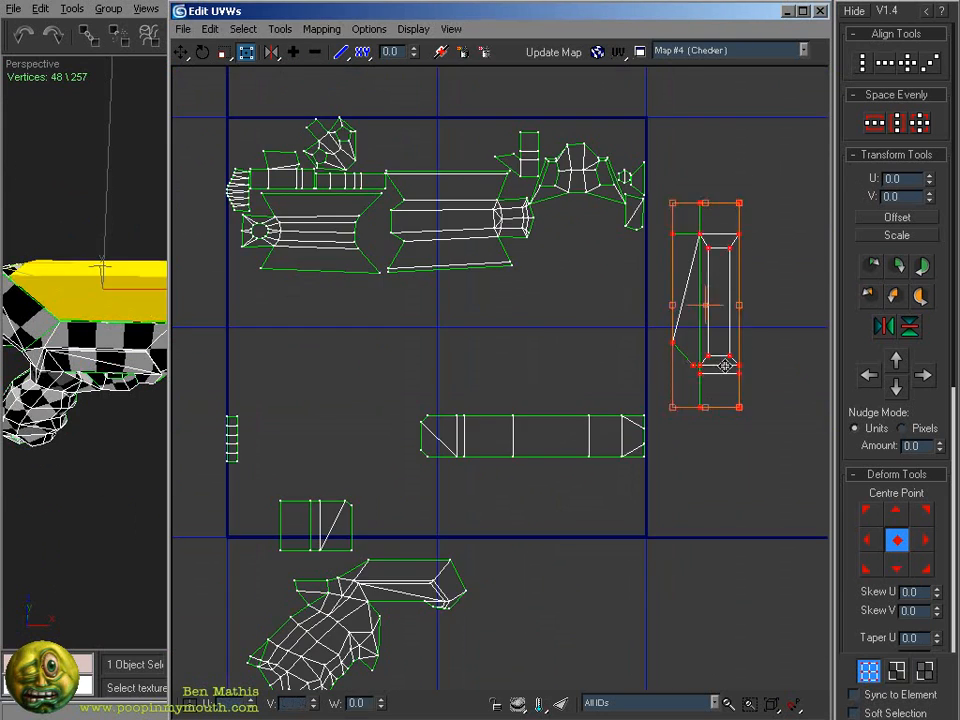
{"action": "scroll", "coordinate": [692, 450], "scroll_direction": "up", "scroll_amount": 4}
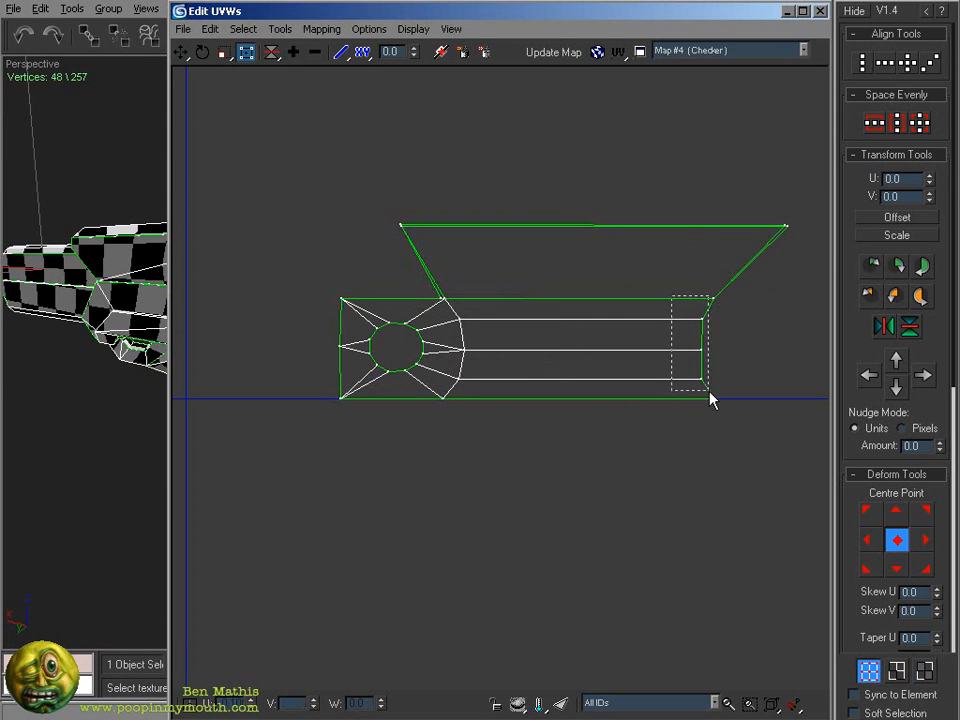
{"action": "left_click_drag", "start_coordinate": [393, 259], "coordinate": [466, 382]}
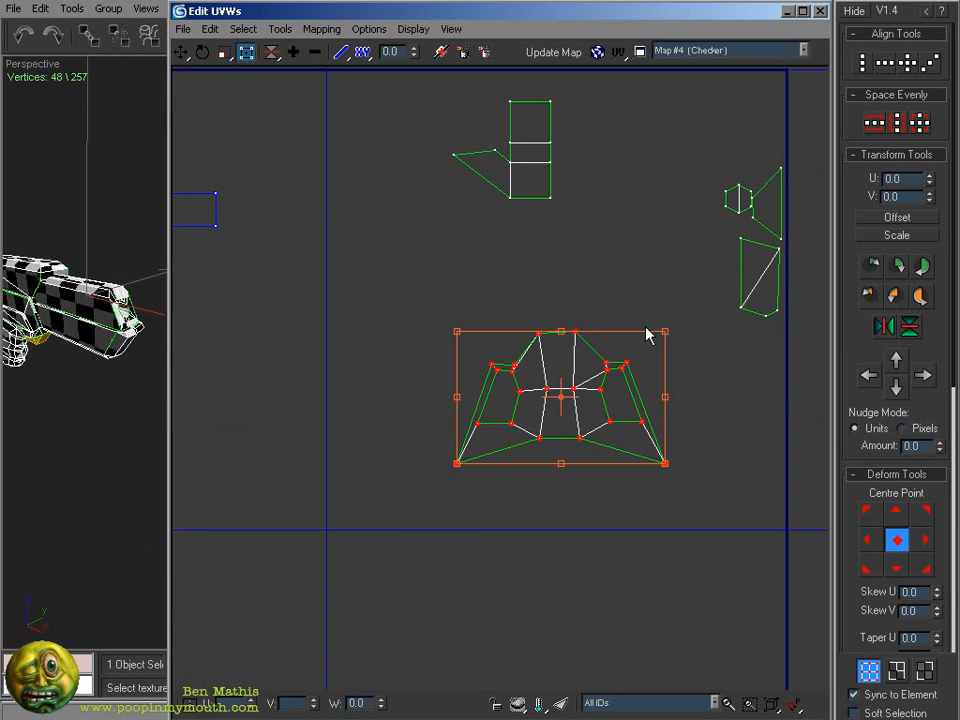
Step: Fold the symmetrical trapezoidal frame shell in half and align its overlapping vertices
{"action": "scroll", "coordinate": [646, 328], "scroll_direction": "up", "scroll_amount": 1}
{"action": "left_click", "coordinate": [917, 674]}
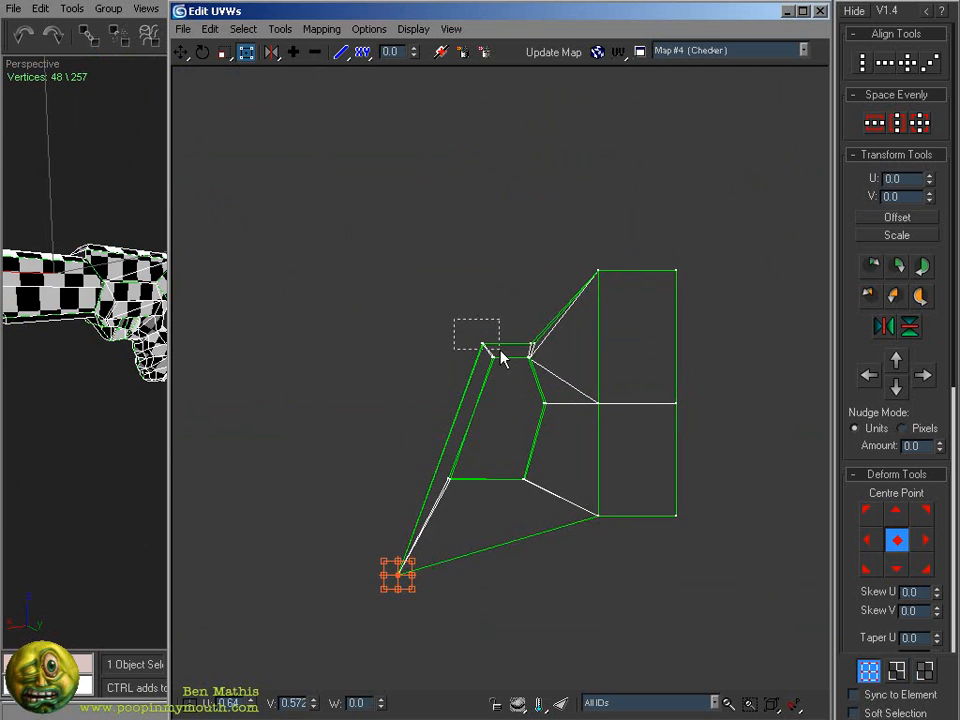
{"action": "middle_click_drag", "start_coordinate": [140, 380], "coordinate": [95, 401], "text": "alt"}
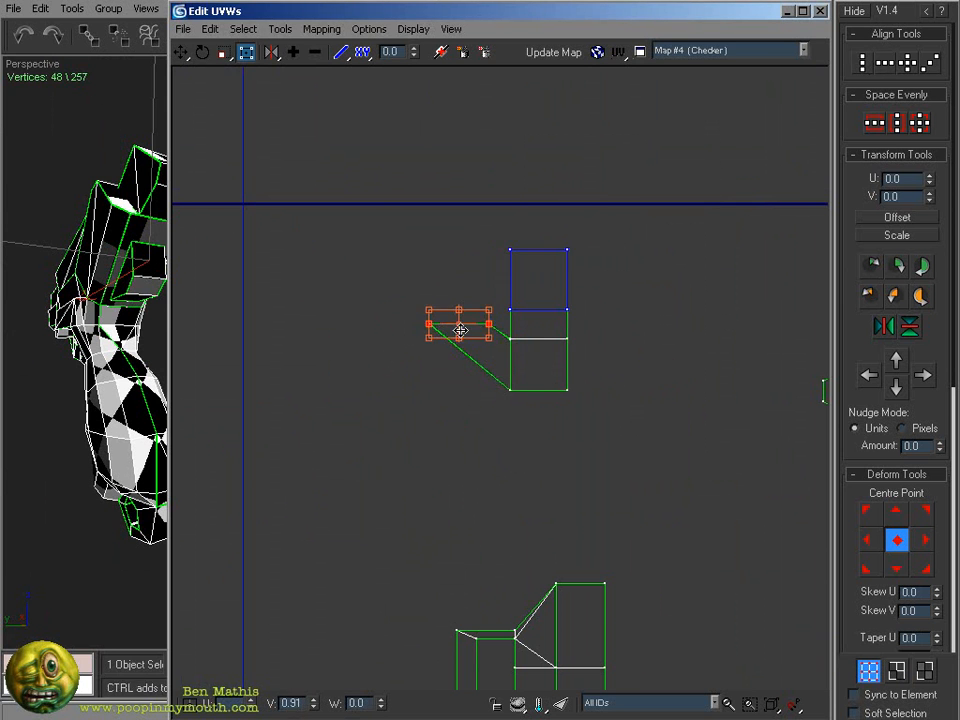
Step: Move the grip loop's shell outside the UV tile, fold its matching halves together and straighten its edges
{"action": "left_click_drag", "start_coordinate": [669, 254], "coordinate": [510, 388]}
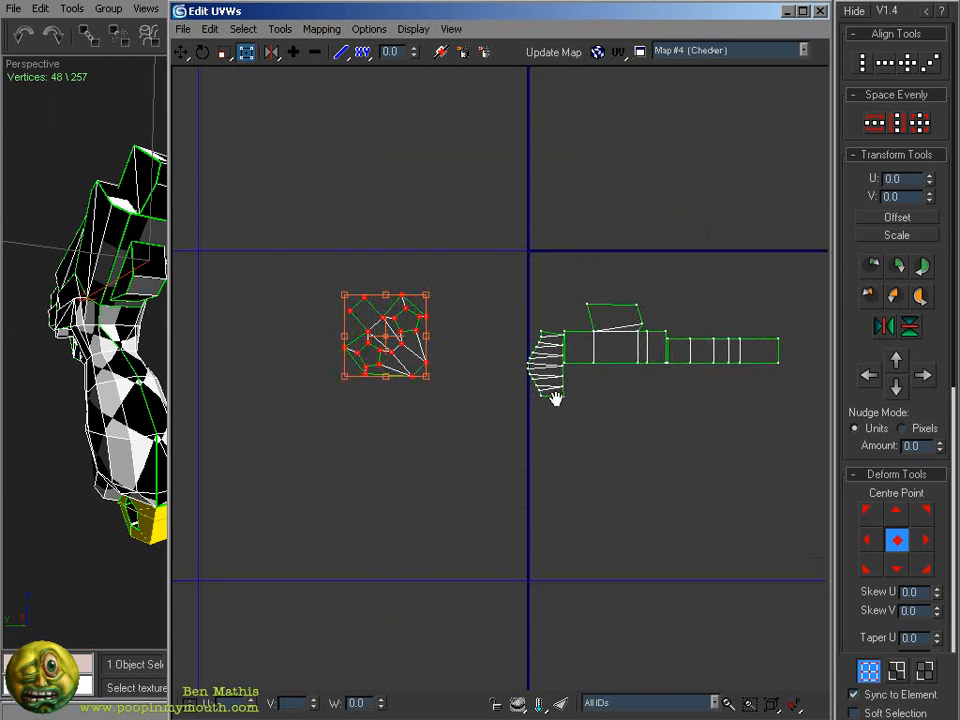
{"action": "left_click", "coordinate": [343, 461]}
{"action": "scroll", "coordinate": [313, 385], "scroll_direction": "up", "scroll_amount": 3}
{"action": "left_click", "coordinate": [926, 671]}
{"action": "left_click_drag", "start_coordinate": [681, 156], "coordinate": [568, 323]}
{"action": "scroll", "coordinate": [531, 291], "scroll_direction": "up", "scroll_amount": 2}
{"action": "middle_click_drag", "start_coordinate": [531, 291], "coordinate": [513, 387]}
{"action": "left_click", "coordinate": [869, 671]}
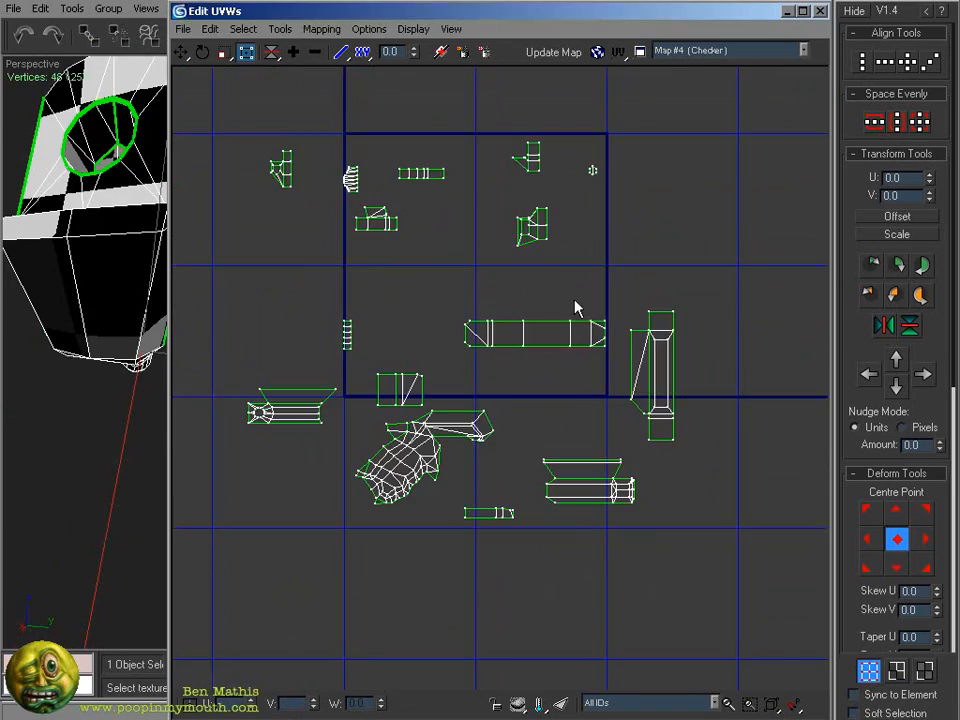
Step: Select the grip's faces in the frame shell
{"action": "scroll", "coordinate": [418, 300], "scroll_direction": "down", "scroll_amount": 5}
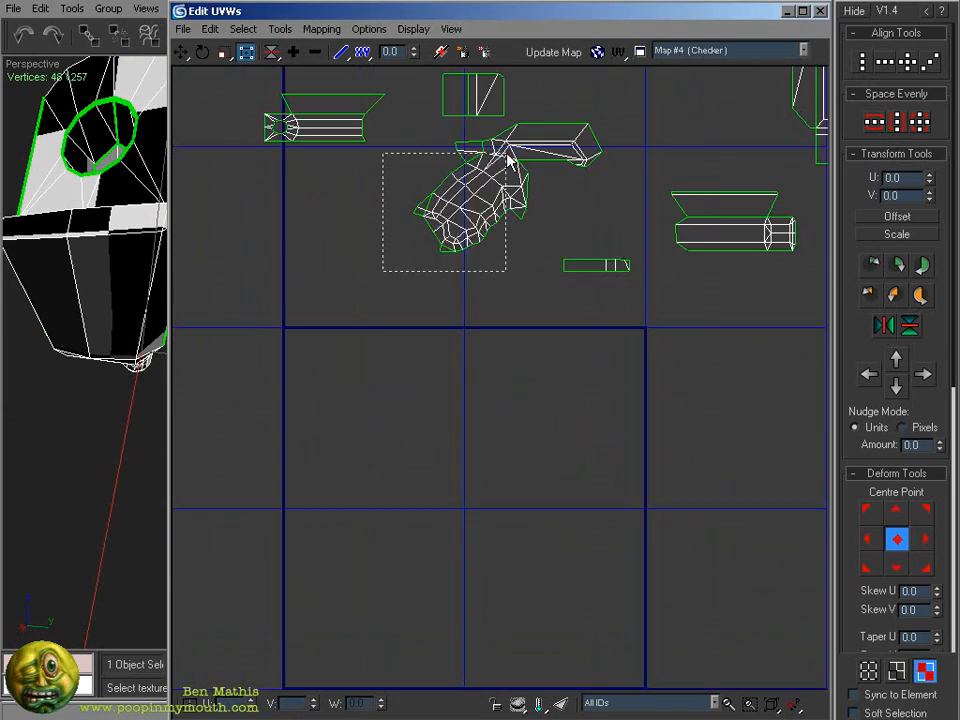